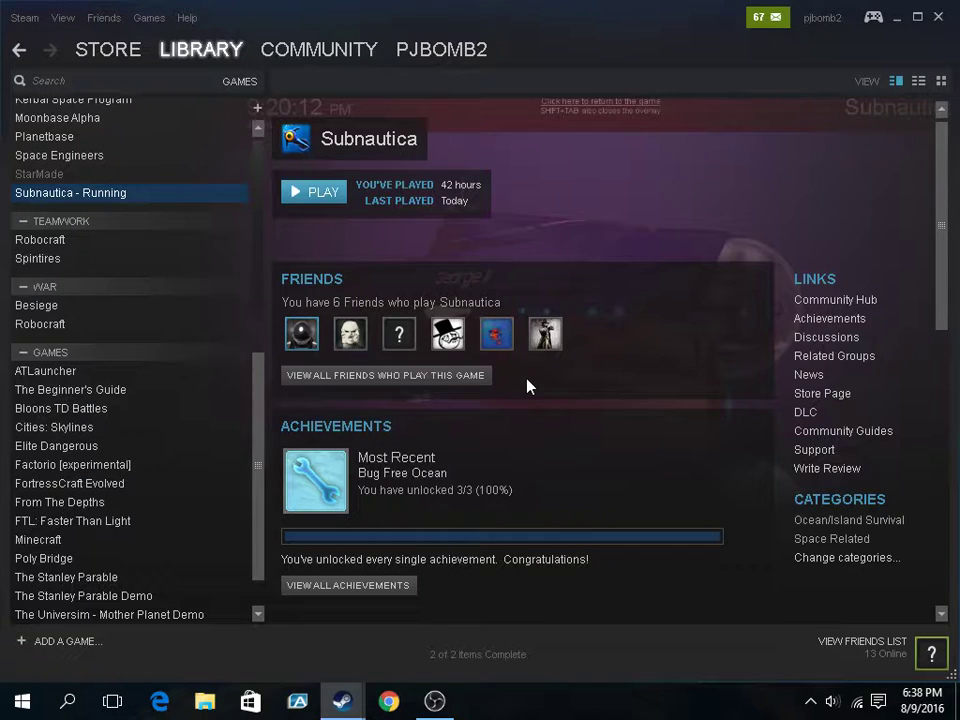
Stop the OBS Studio live stream and go back to the Steam library
left_click(434, 700)
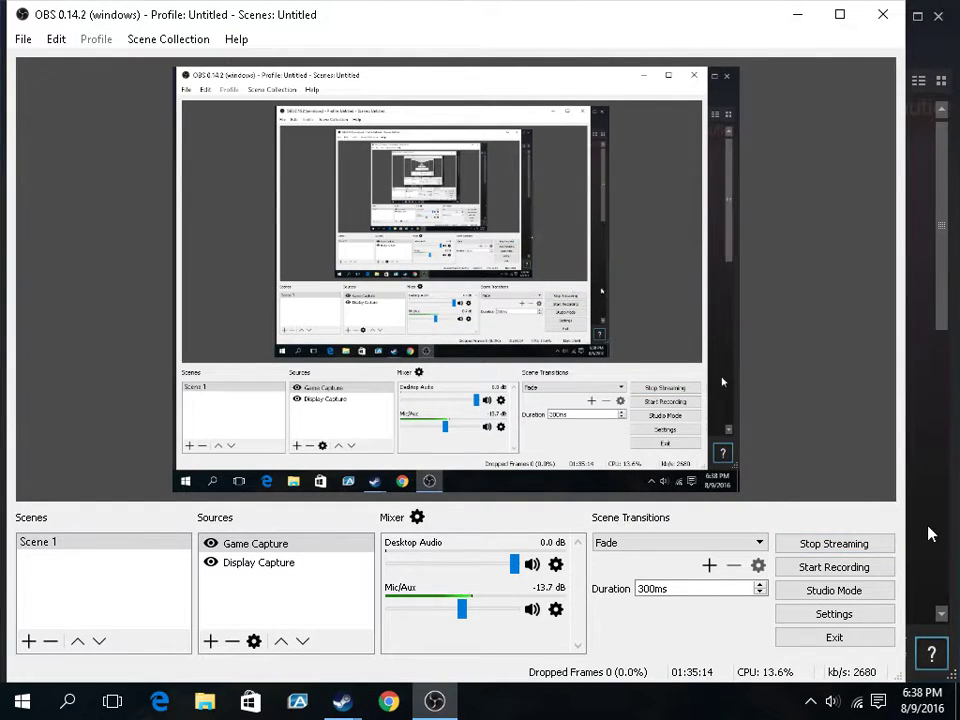
left_click(831, 544)
left_click(943, 516)
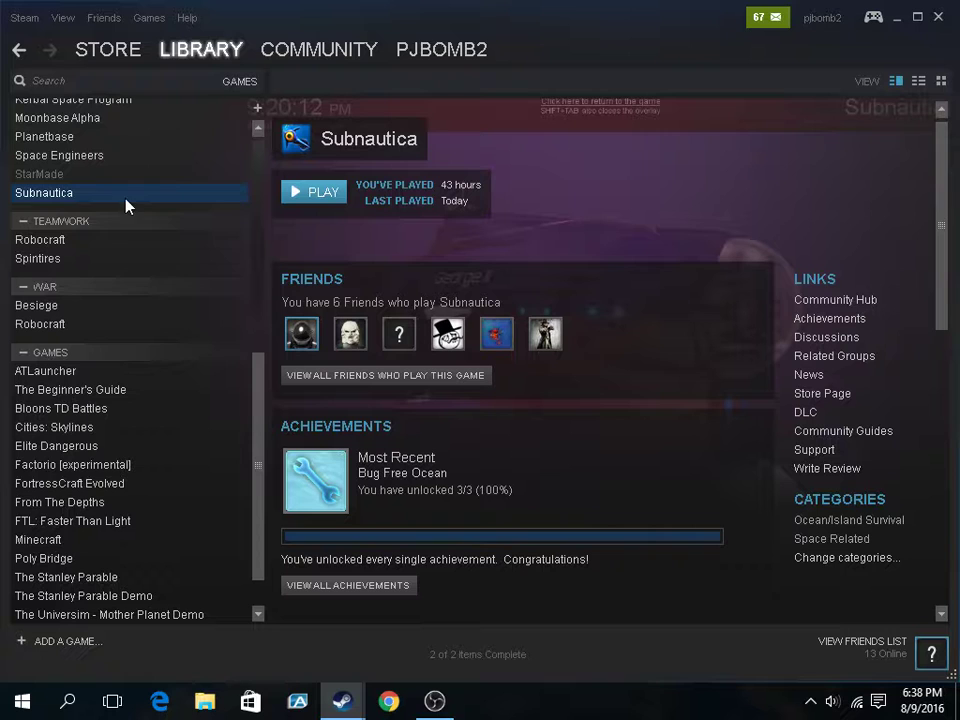
Move the library selection past Moonbase Alpha and open the Planetbase game page
left_click(70, 137)
key("Up")
scroll(70, 137, "up", 4)
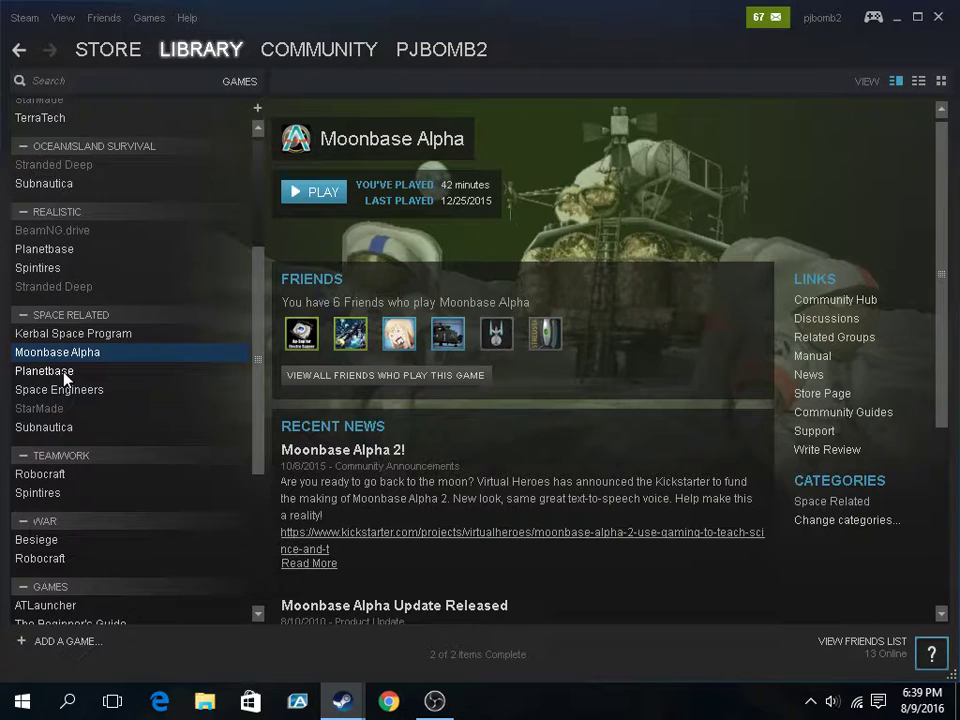
left_click(64, 373)
scroll(101, 240, "up", 1)
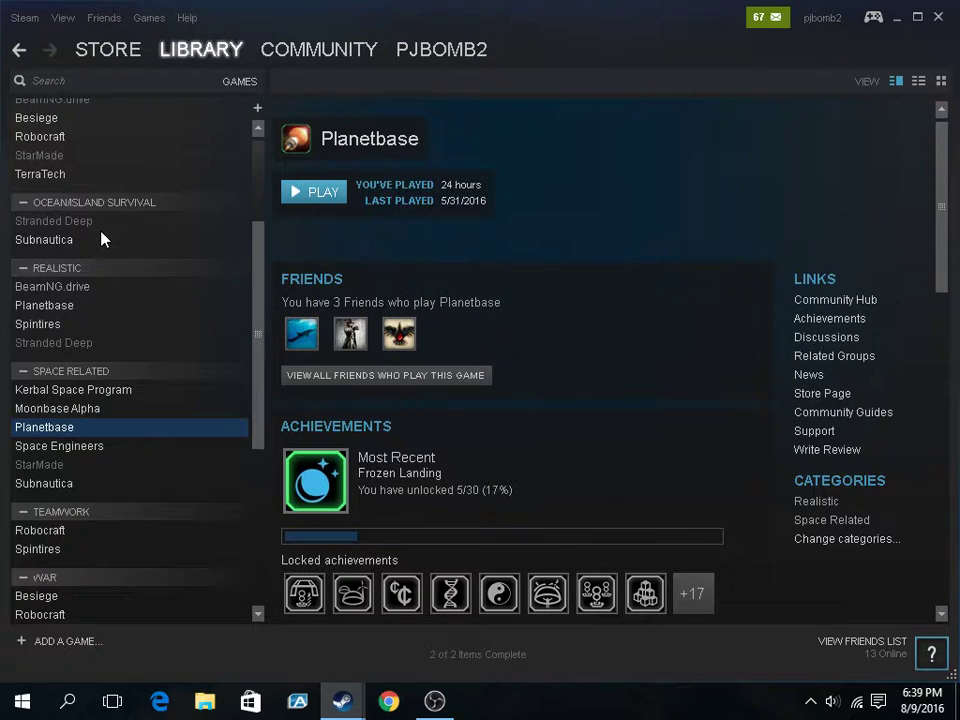
scroll(104, 239, "up", 1)
scroll(104, 239, "up", 2)
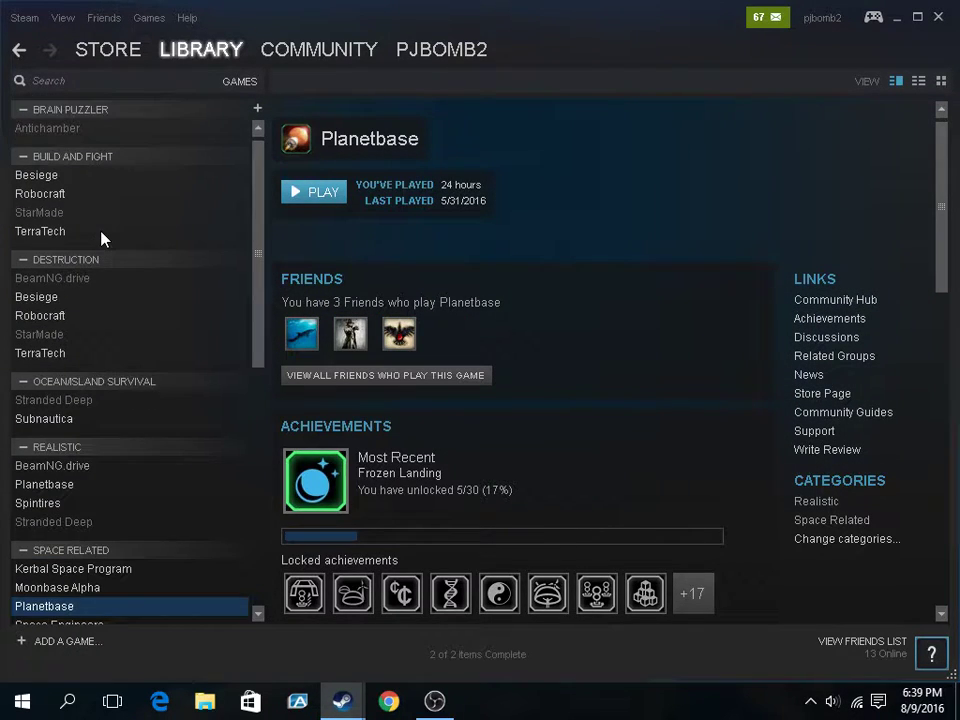
scroll(227, 220, "down", 1)
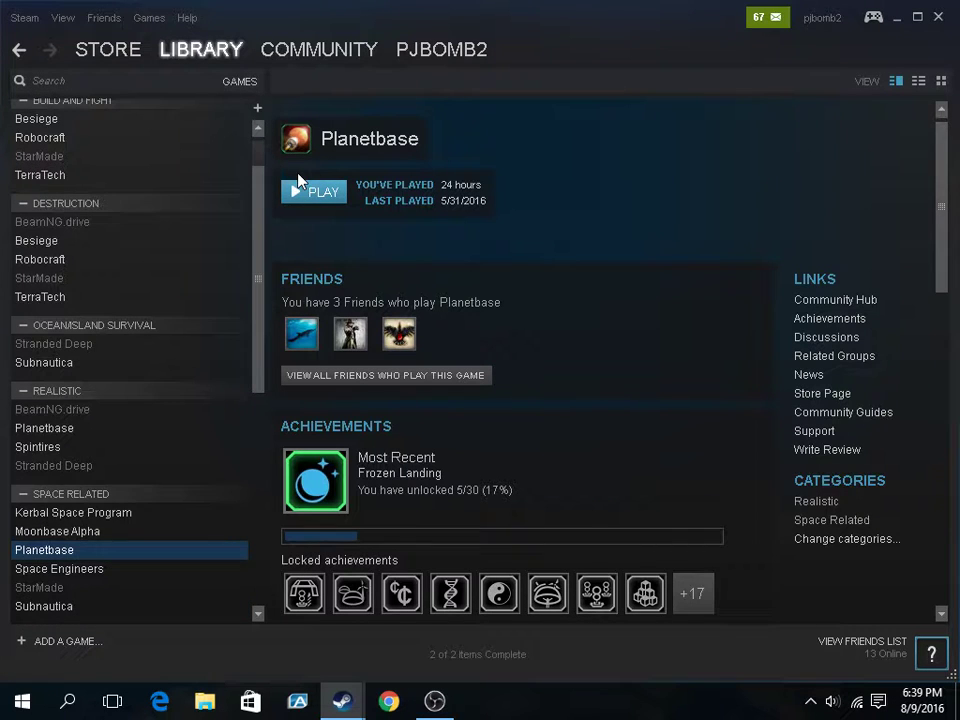
scroll(139, 264, "down", 3)
scroll(139, 270, "down", 2)
scroll(139, 270, "down", 2)
scroll(369, 392, "down", 4)
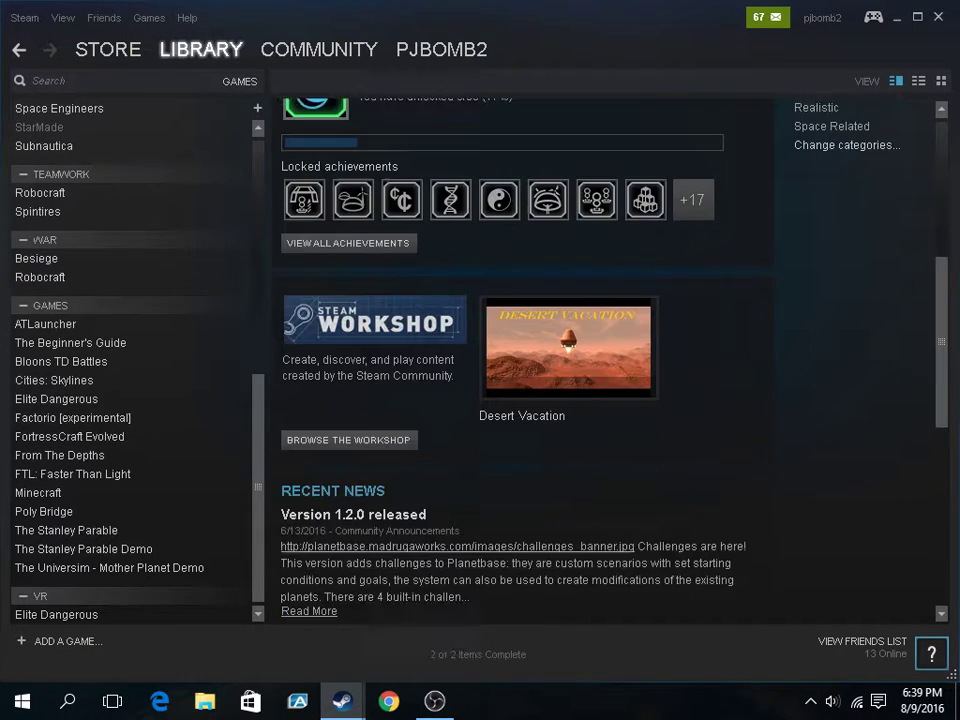
scroll(470, 393, "down", 1)
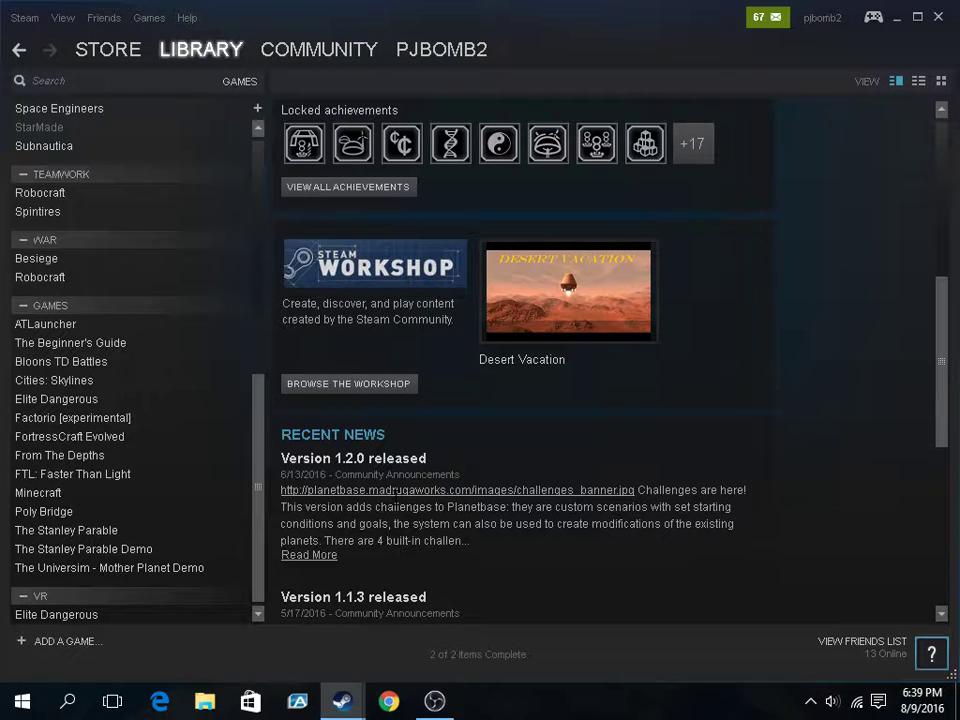
scroll(395, 500, "up", 1)
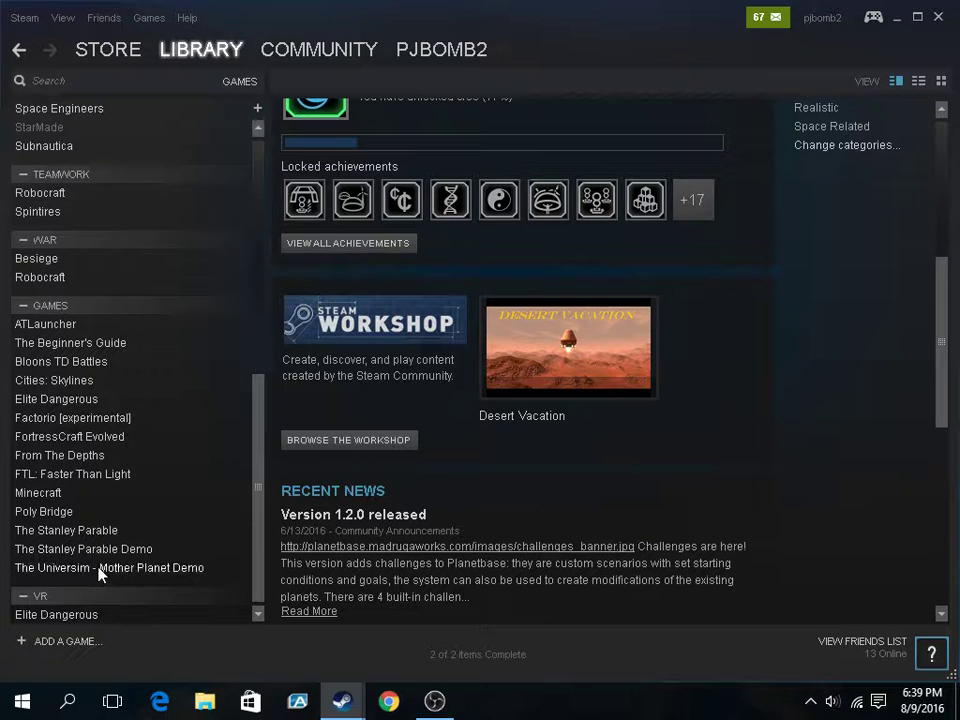
scroll(100, 567, "up", 1)
scroll(100, 567, "down", 1)
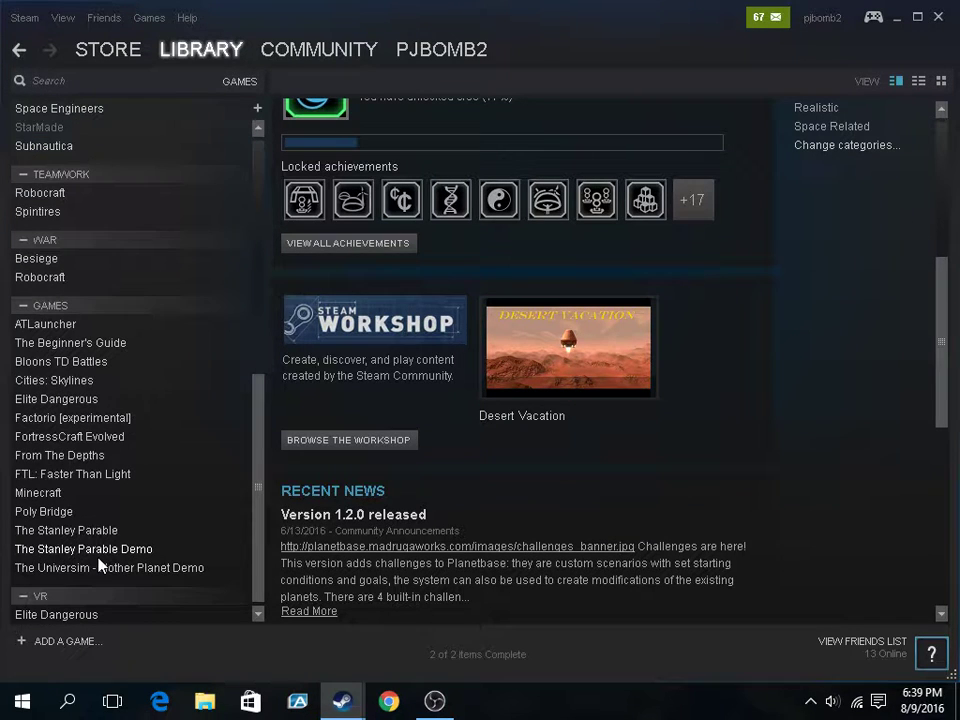
Launch Elite Dangerous from the VR list in normal mode, past the activation key notice
left_click(75, 615)
left_click(318, 192)
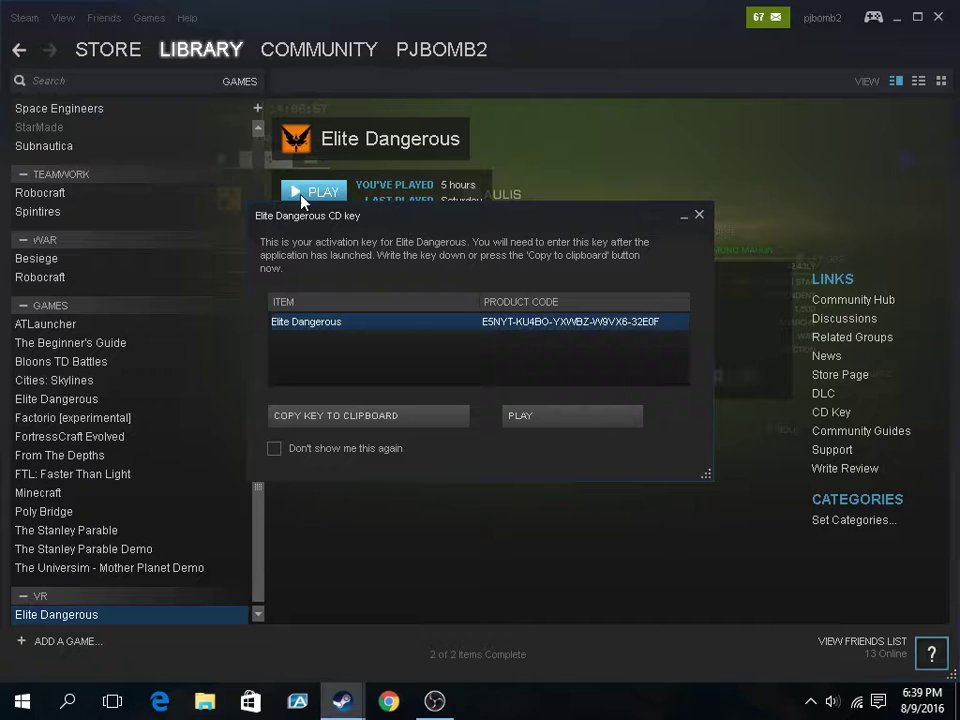
left_click(517, 422)
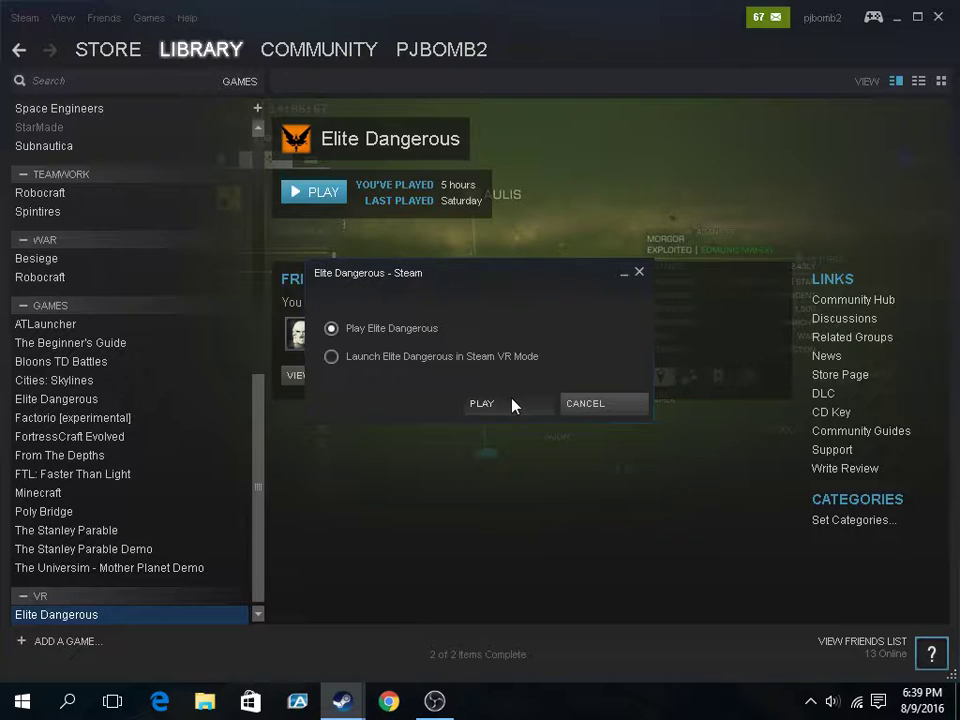
left_click(512, 403)
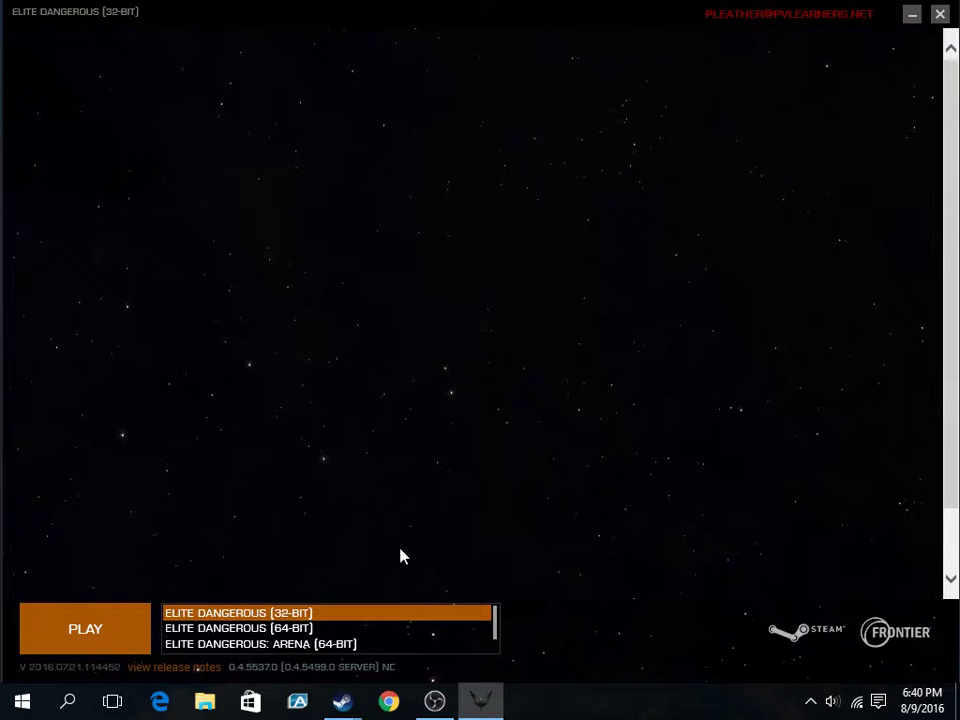
mouse_move(341, 701)
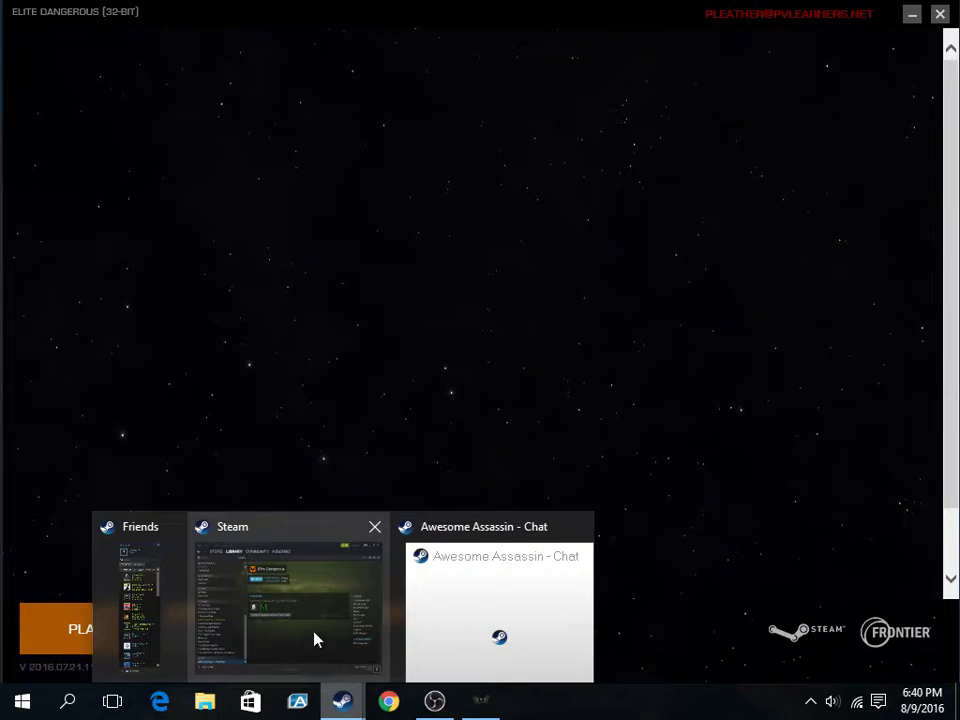
Close the Steam friend chat window
left_click(315, 636)
left_click(454, 610)
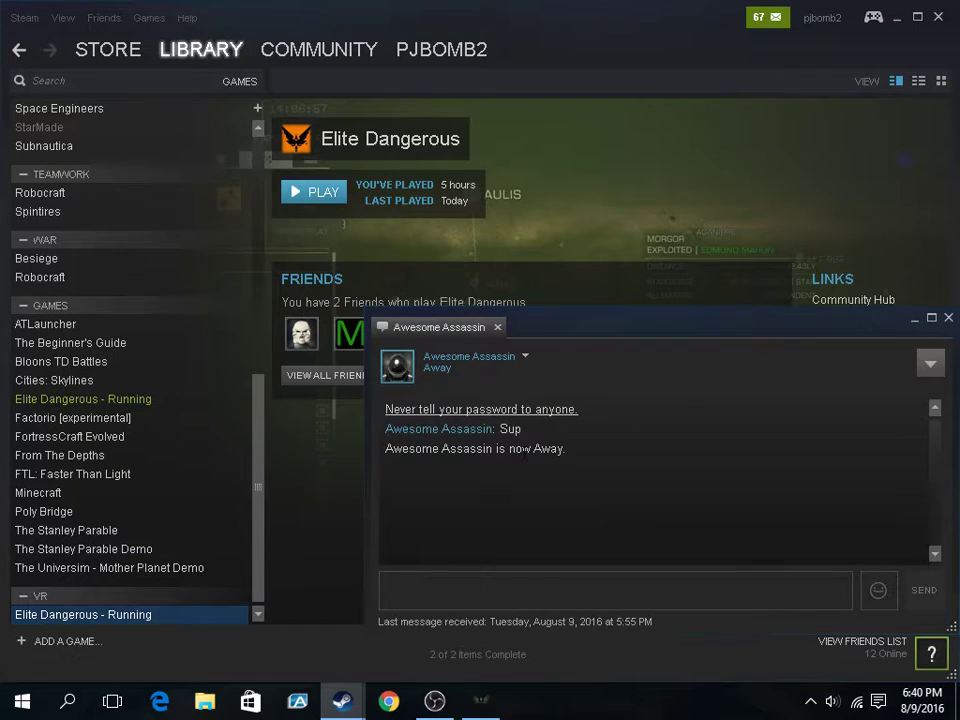
right_click(341, 700)
key("Escape")
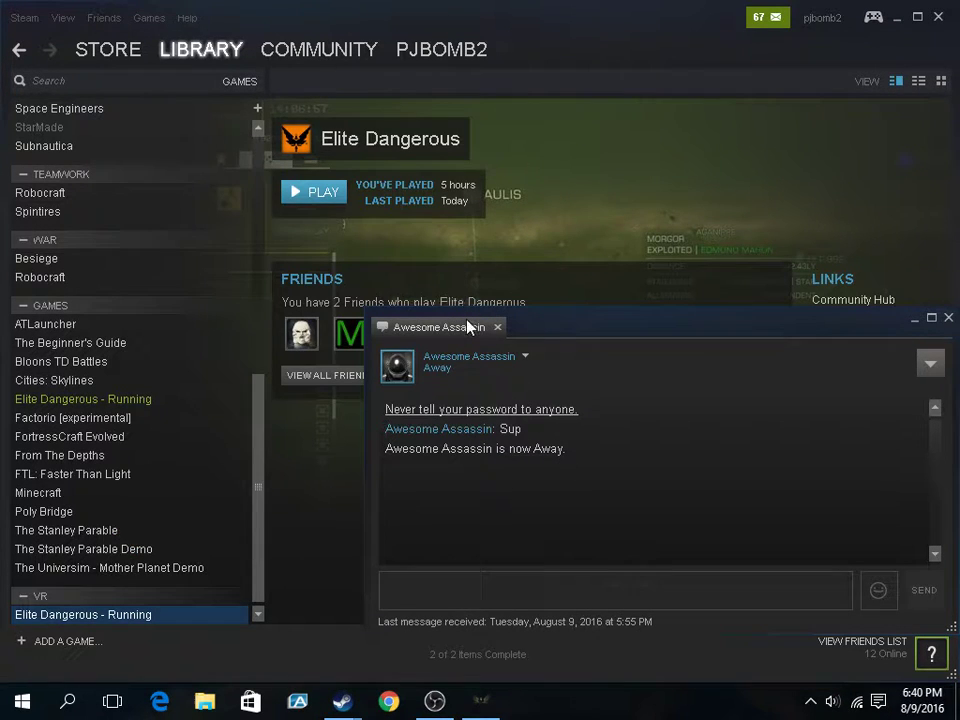
left_click(498, 328)
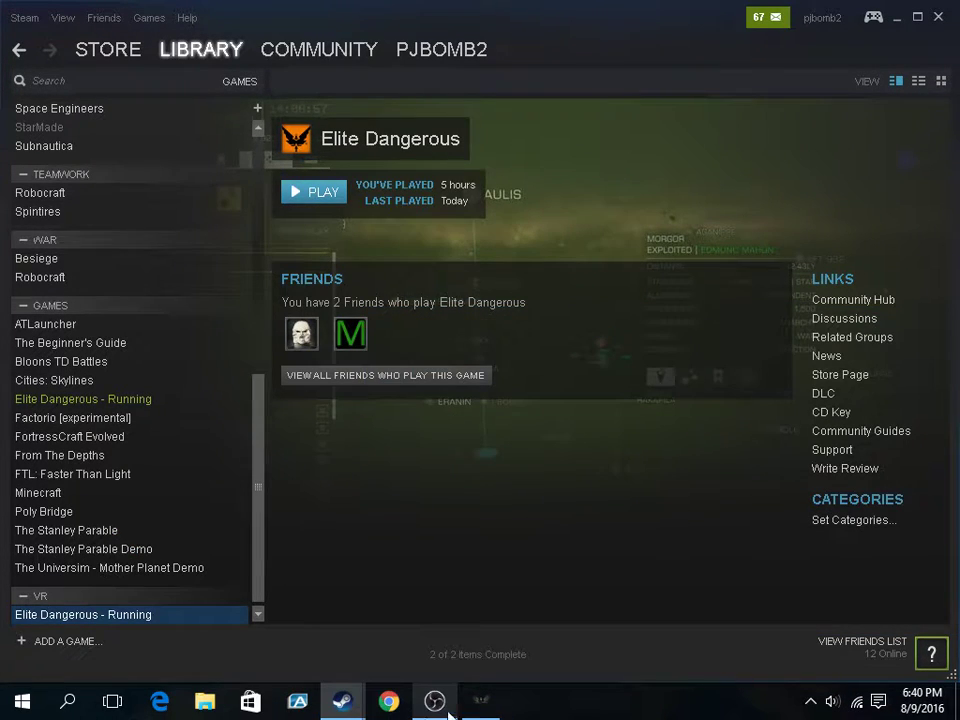
mouse_move(480, 701)
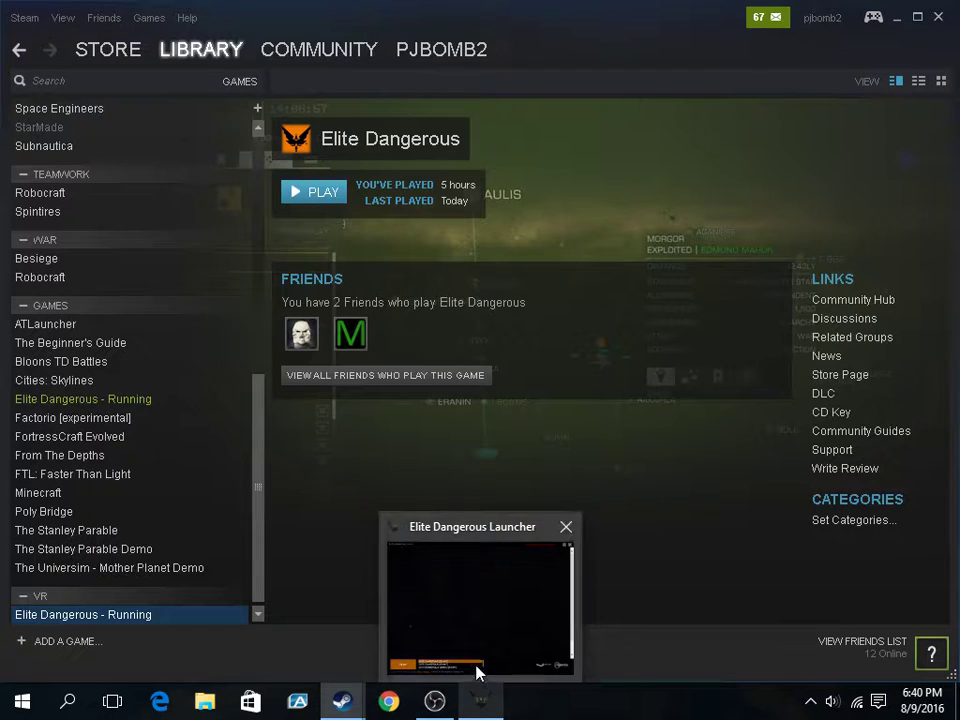
Close the Elite Dangerous Launcher window
left_click(480, 673)
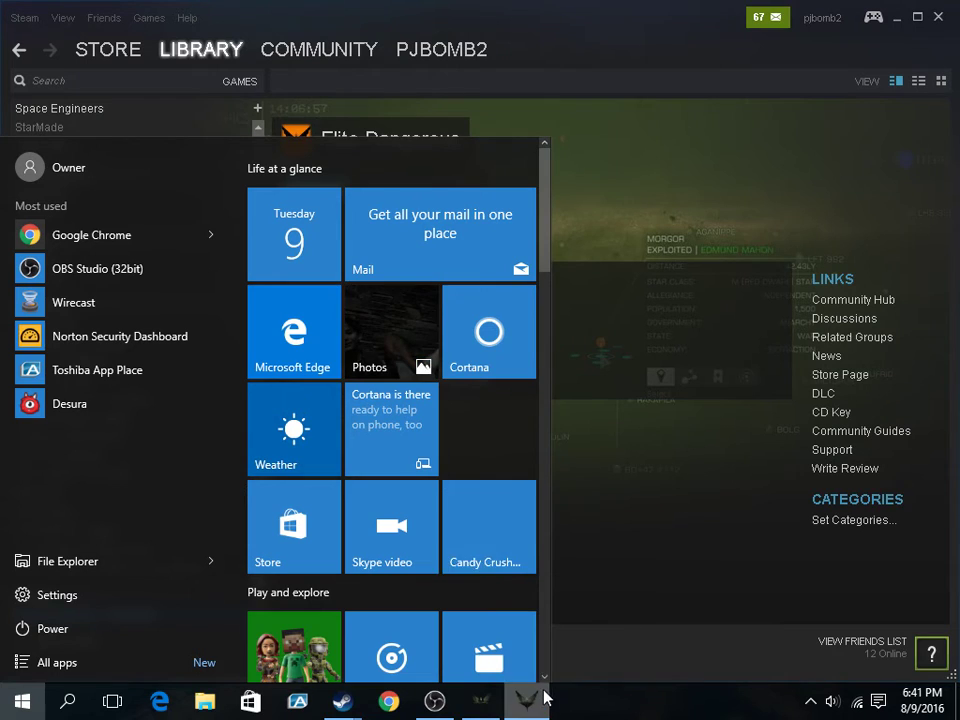
right_click(546, 697)
left_click(536, 668)
right_click(489, 700)
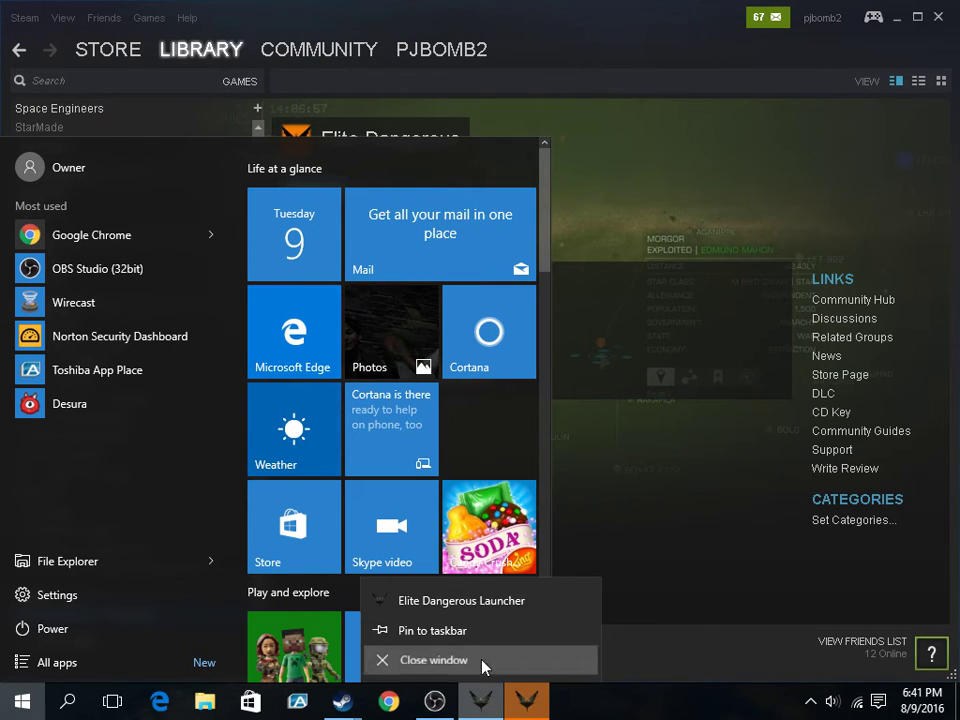
left_click(696, 636)
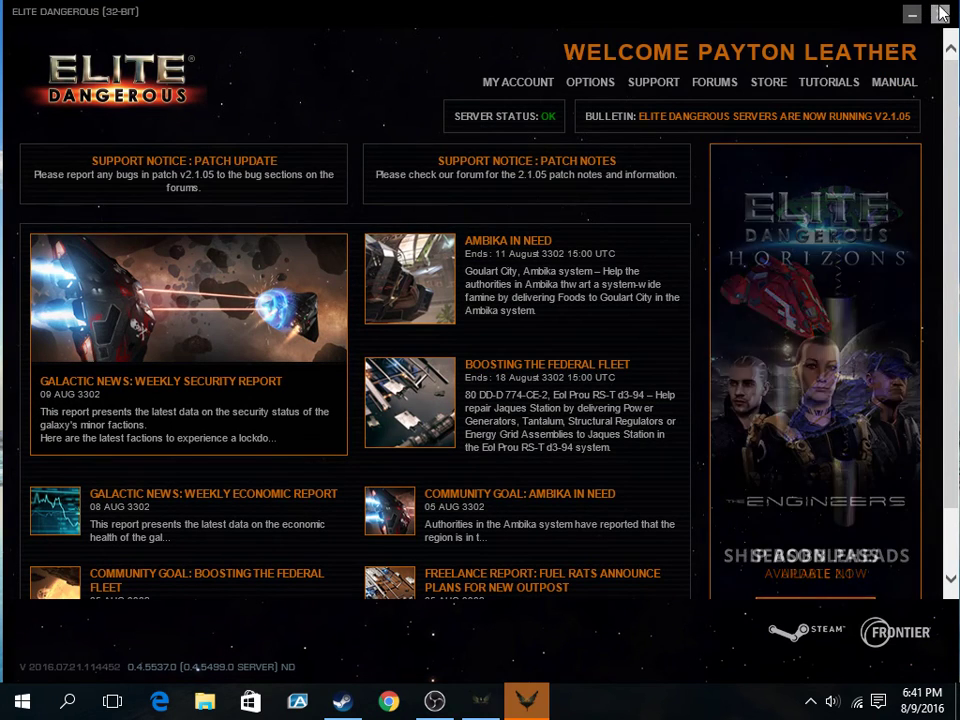
left_click(940, 13)
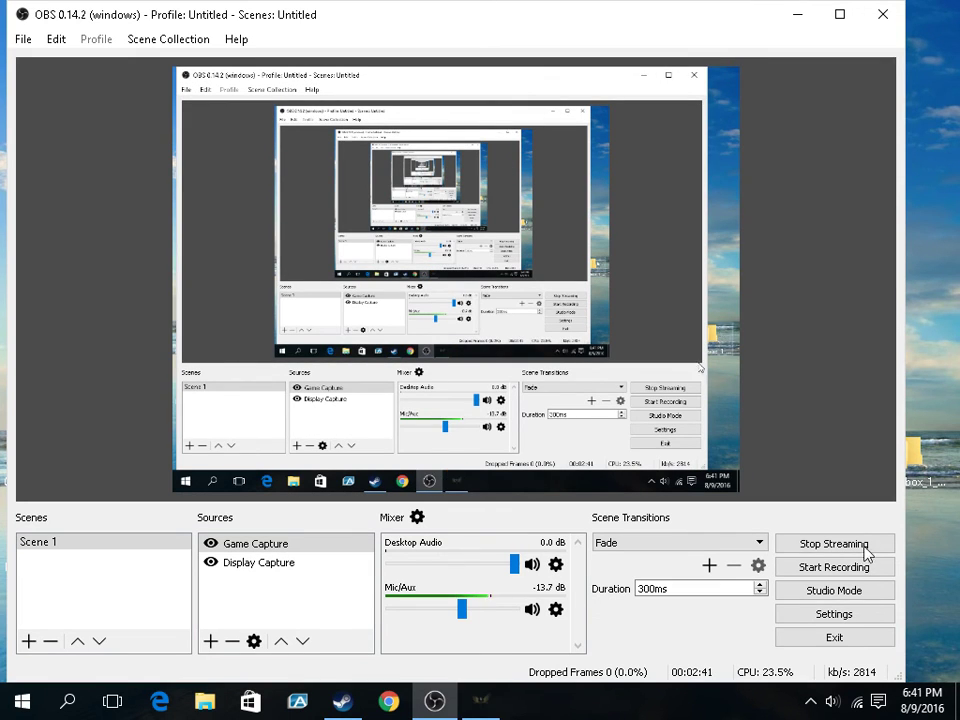